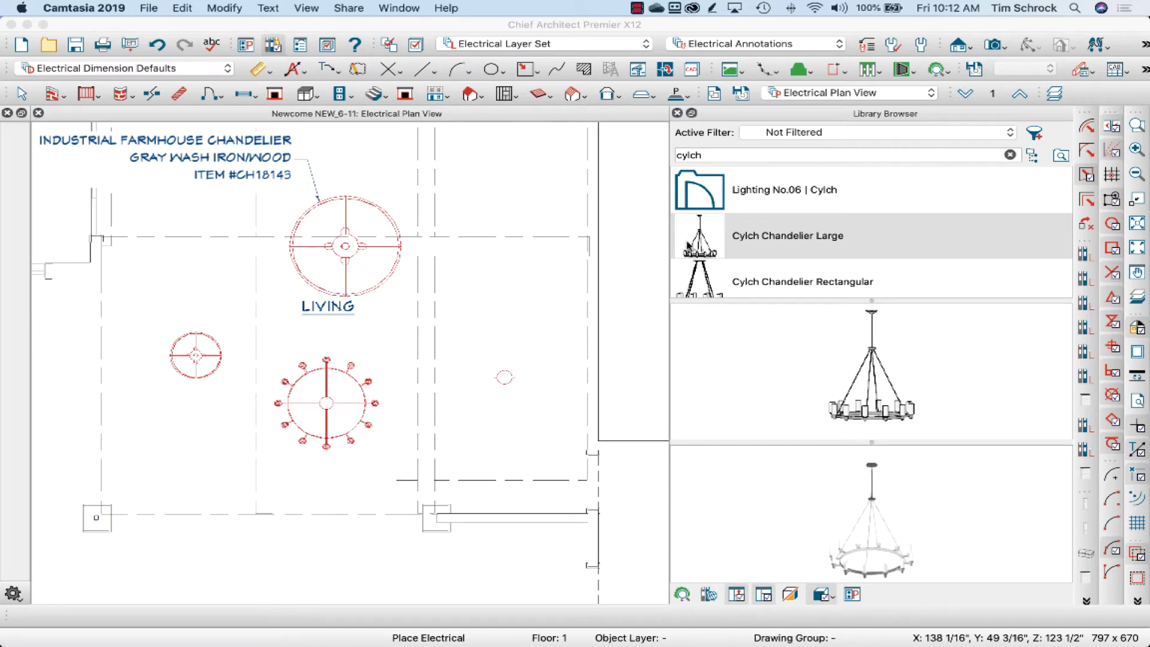
# Place a Cylch Chandelier Large from the library just above the small circular pendant symbol, then check the large chandelier above the LIVING label
pyautogui.click(689, 247)
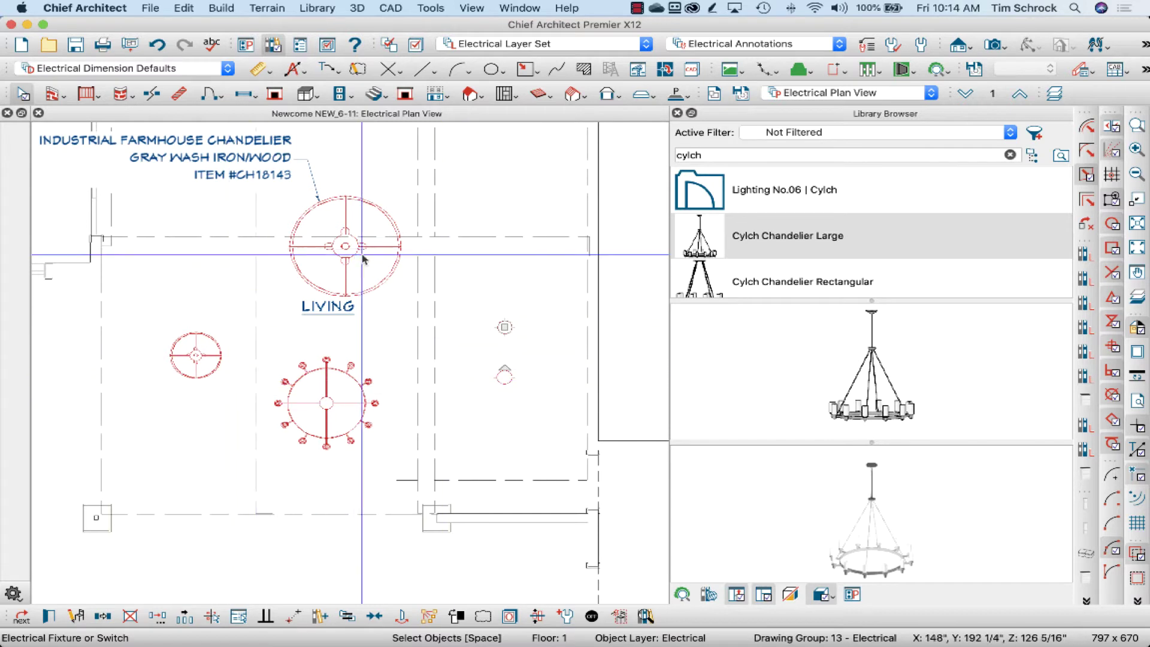
pyautogui.press('Escape')
pyautogui.click(382, 292)
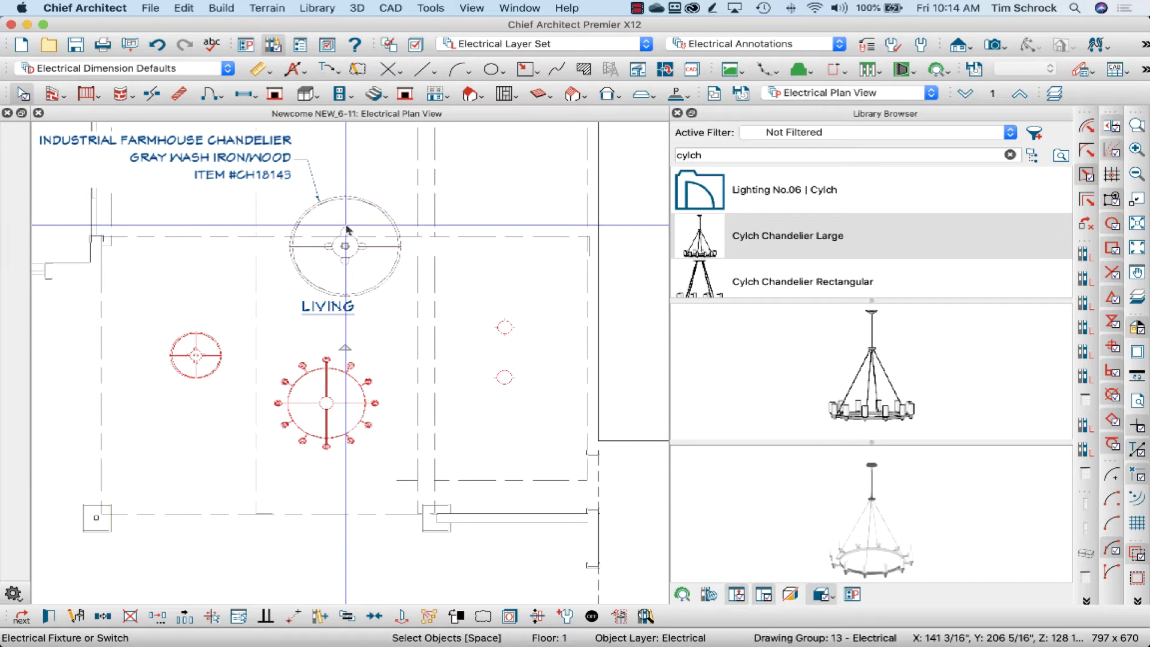
pyautogui.press('Escape')
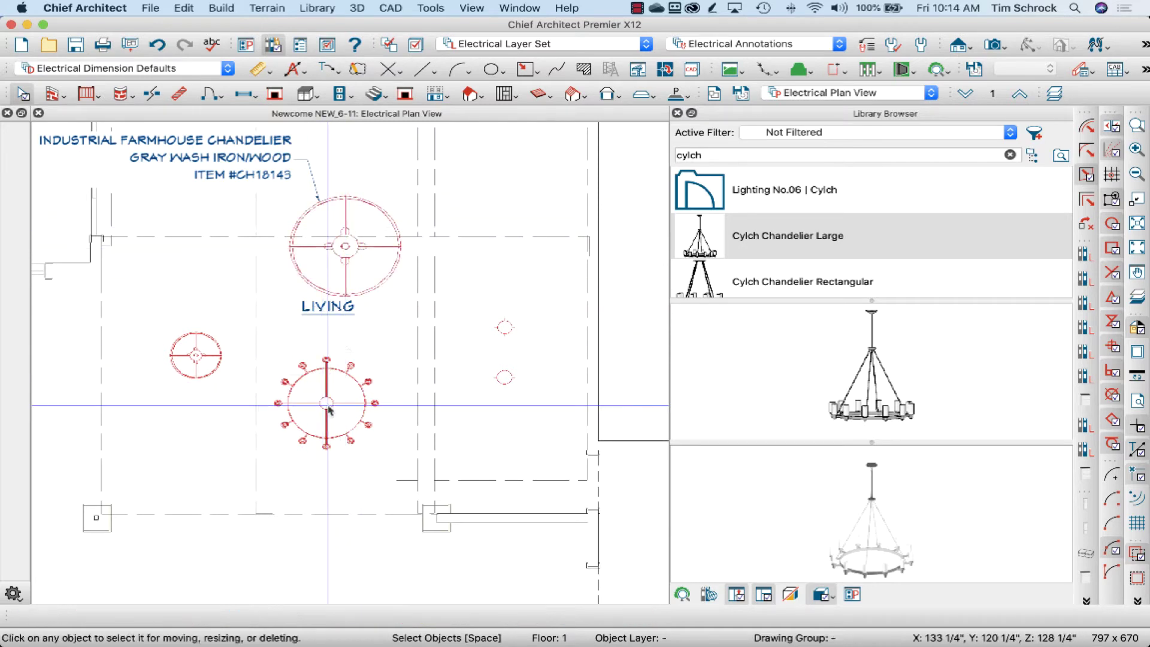
# Remove the lower of the two small circular fixtures and move the upper one straight down about 1'-10 5/8"
pyautogui.click(342, 426)
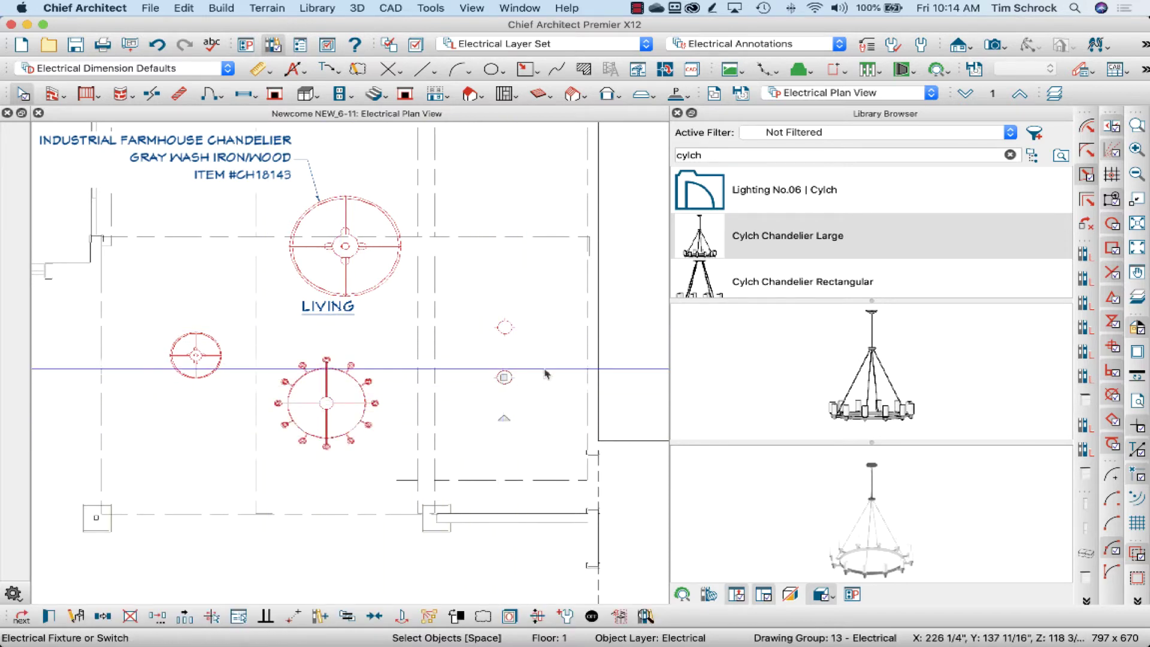
pyautogui.press('super+z')
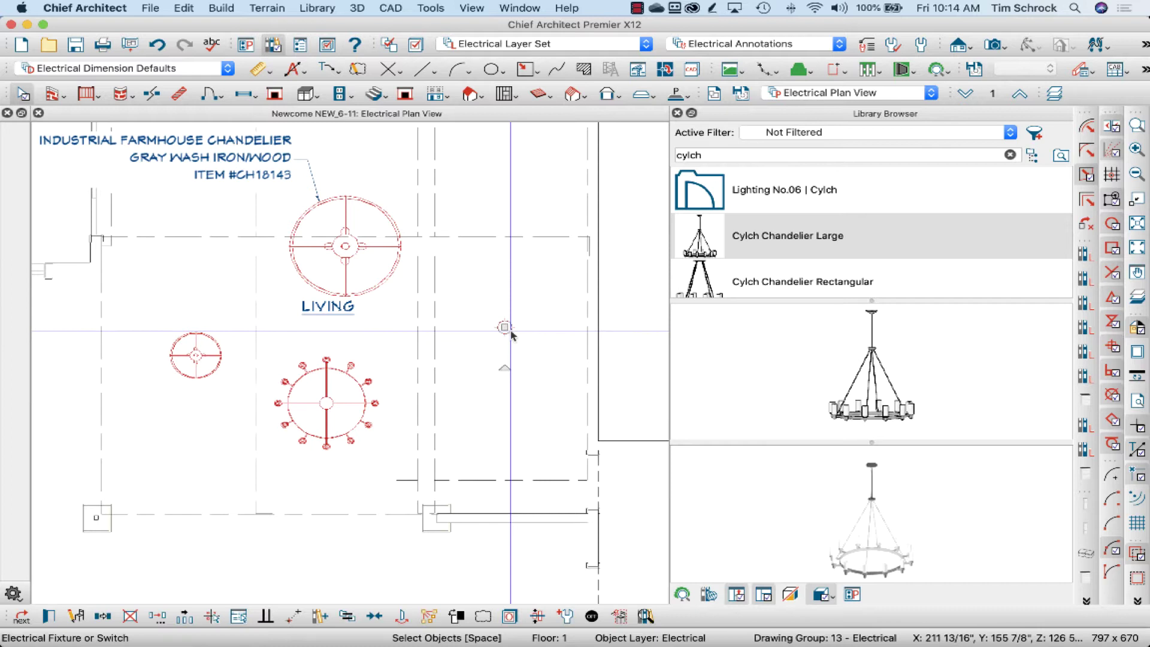
pyautogui.moveTo(505, 327); pyautogui.dragTo(505, 375)
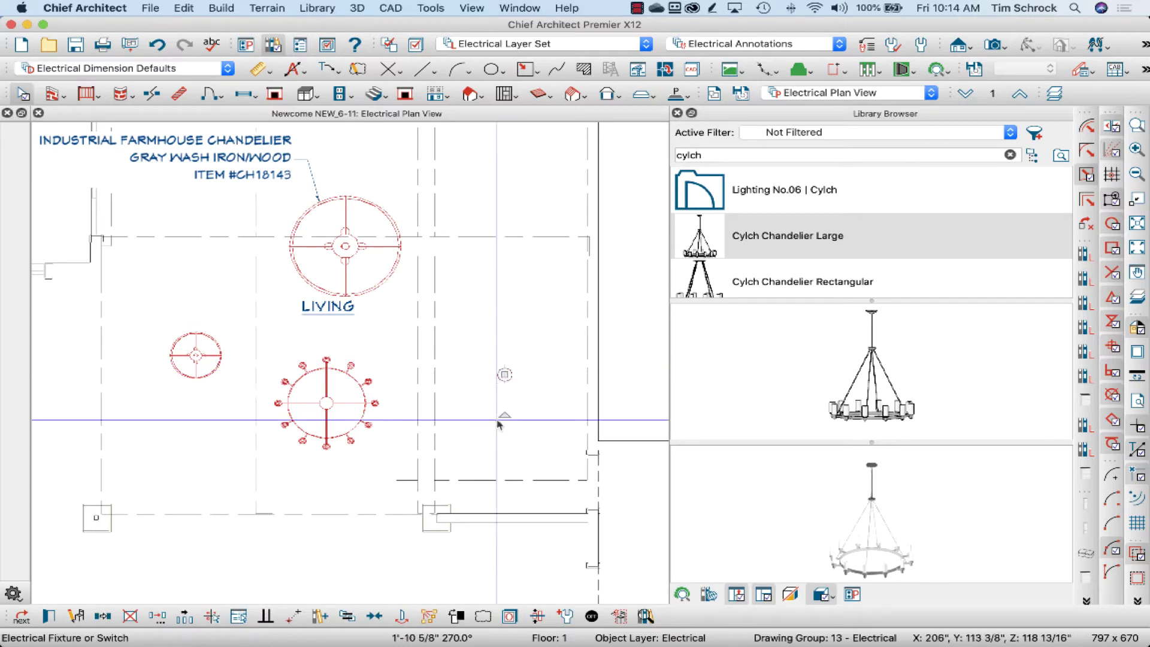
# Examine which CAD block the small round chandelier's symbol uses among the available 2D blocks
pyautogui.click(209, 370)
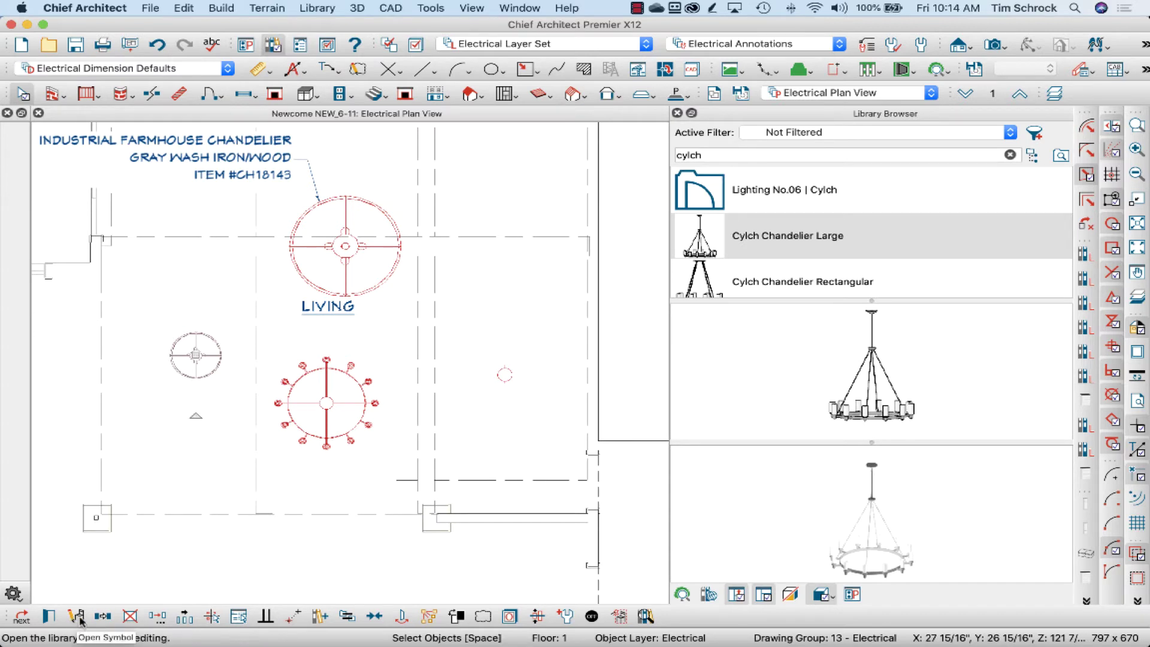
pyautogui.click(81, 621)
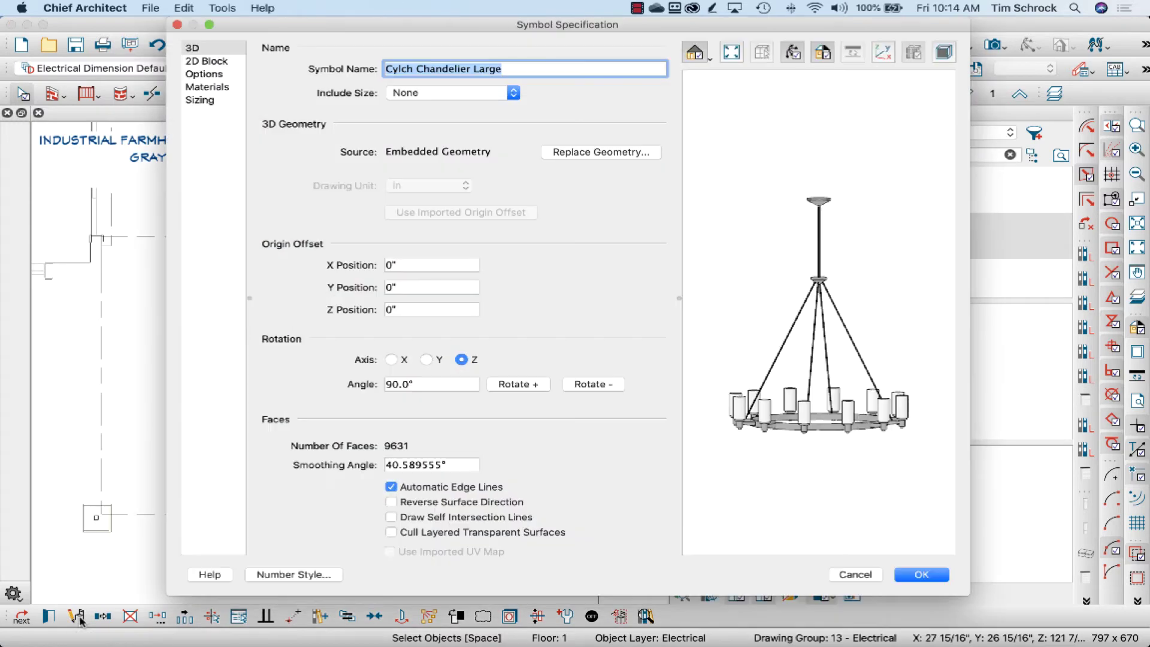
pyautogui.click(206, 61)
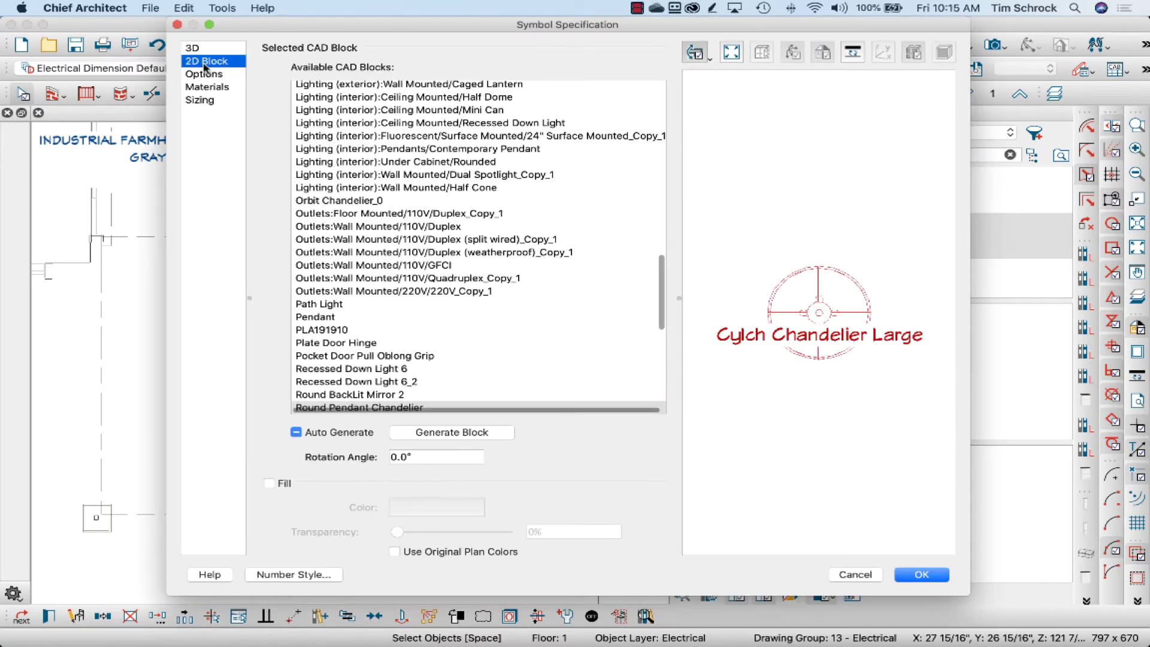
pyautogui.scroll(-3, 407, 328)
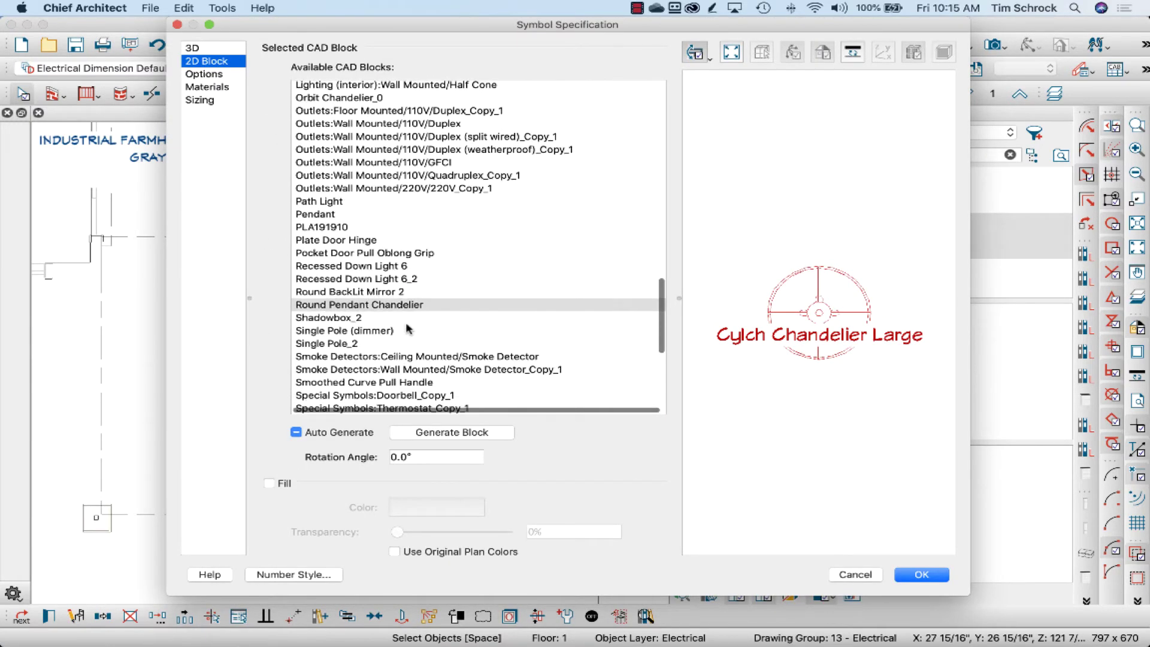
pyautogui.scroll(6, 428, 219)
pyautogui.scroll(3, 429, 218)
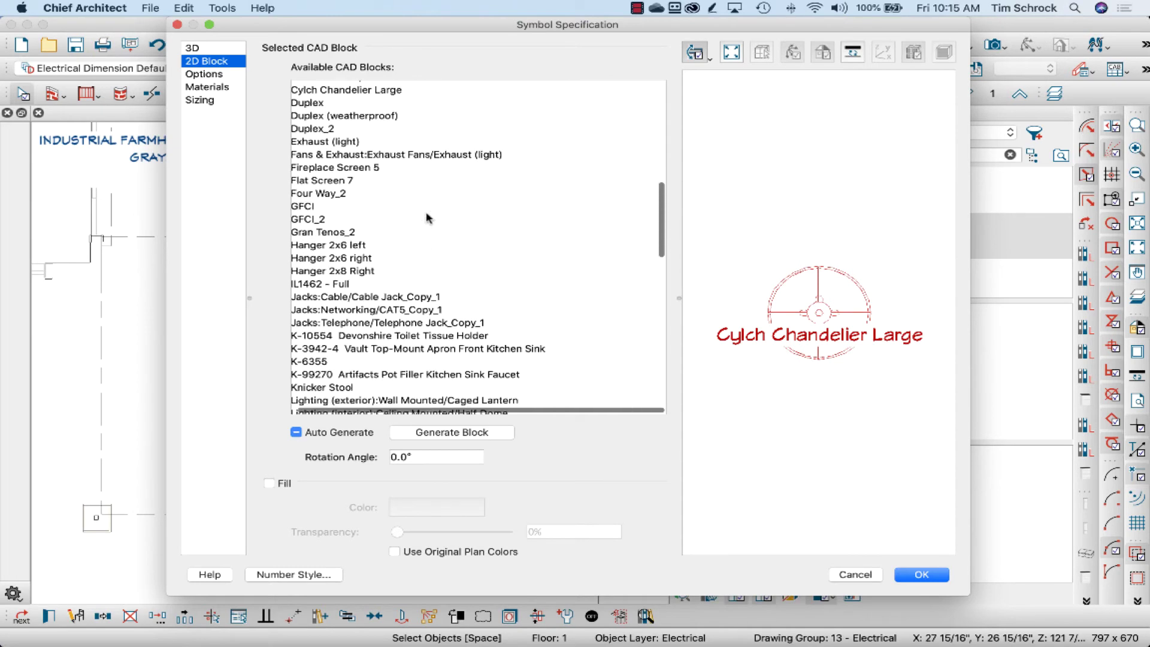
pyautogui.scroll(-6, 428, 219)
pyautogui.scroll(-4, 428, 218)
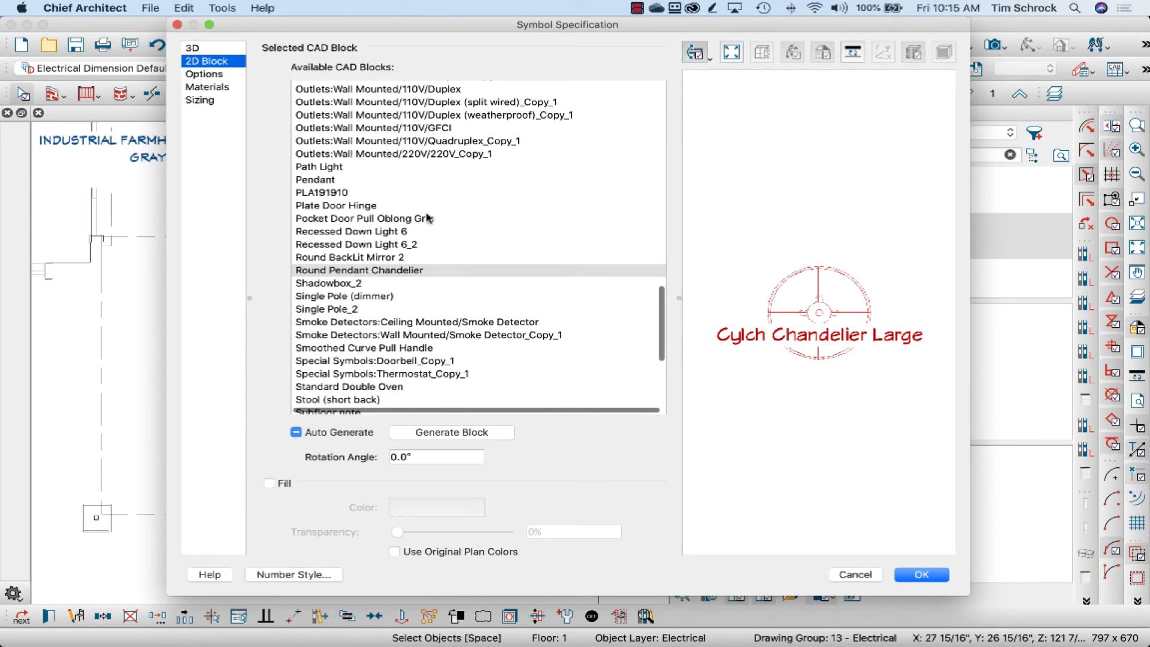
pyautogui.click(920, 575)
# Generate a new 2D block from the 3D geometry for the Cylch Chandelier Large shown as a small circle
pyautogui.click(209, 370)
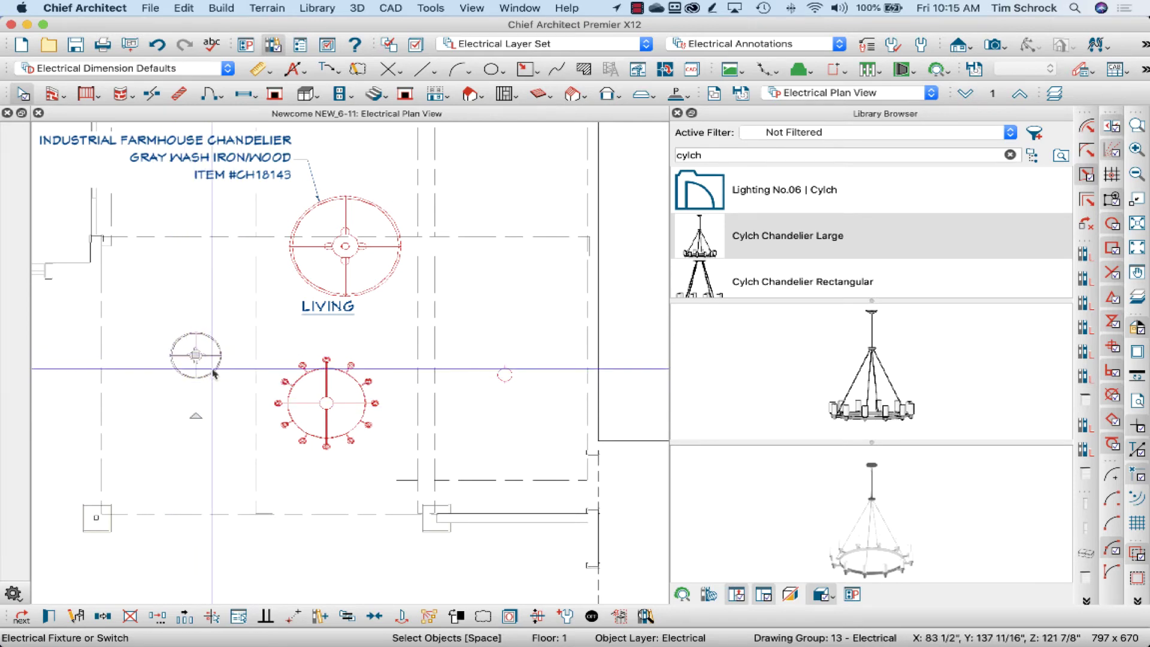
pyautogui.click(324, 401)
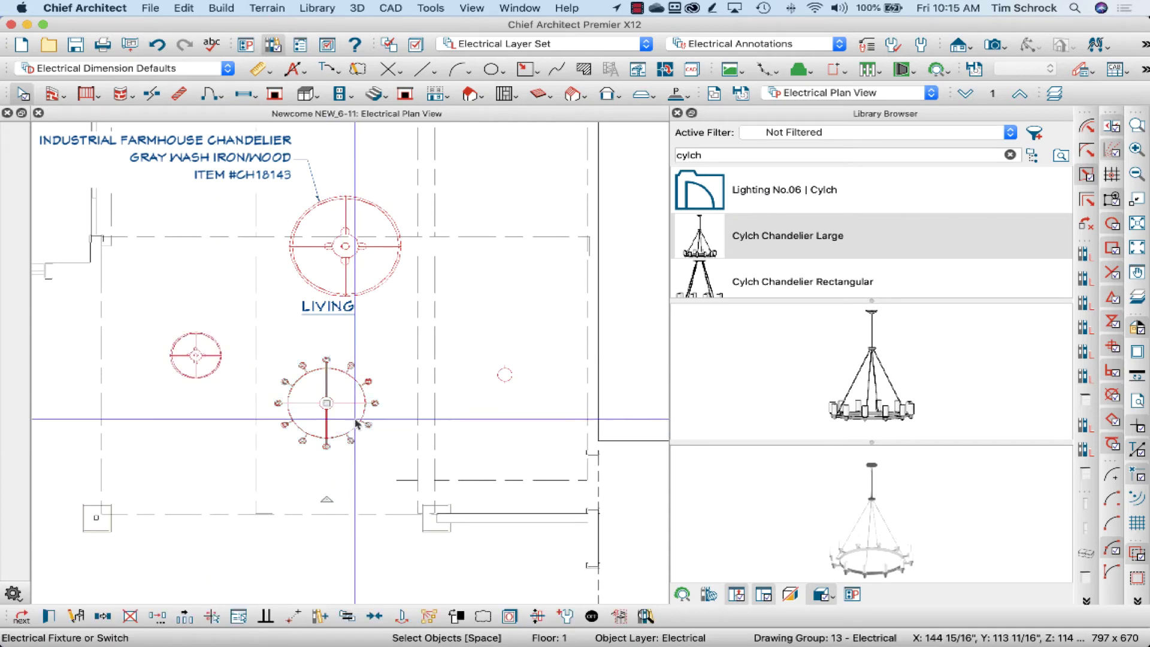
pyautogui.click(505, 374)
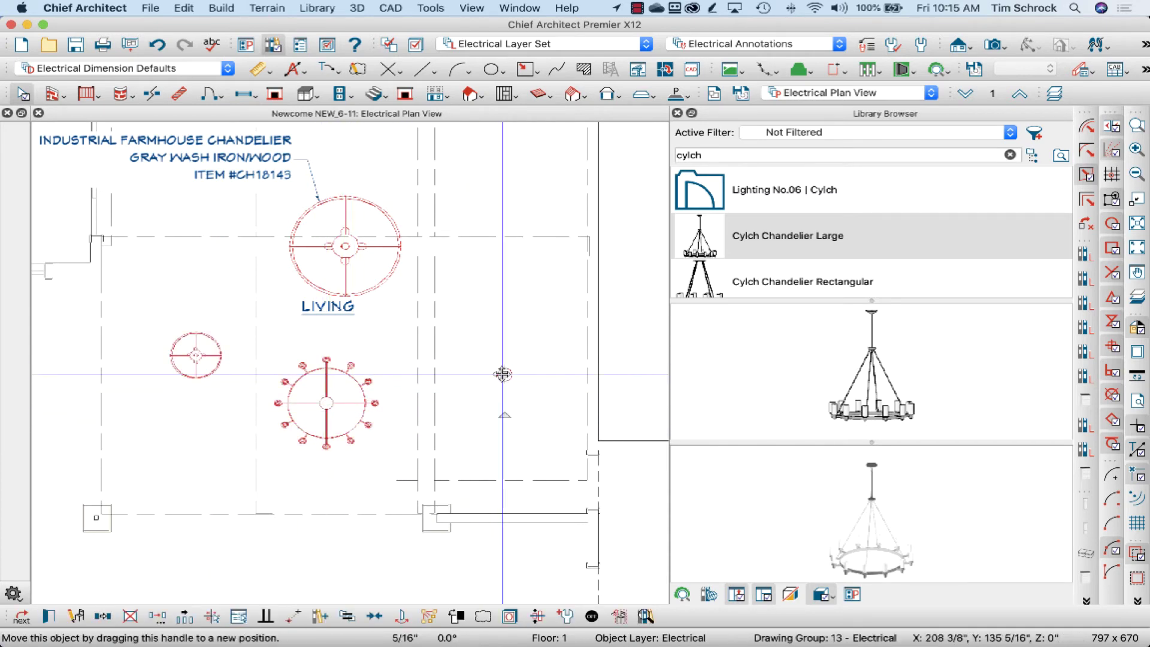
pyautogui.click(76, 617)
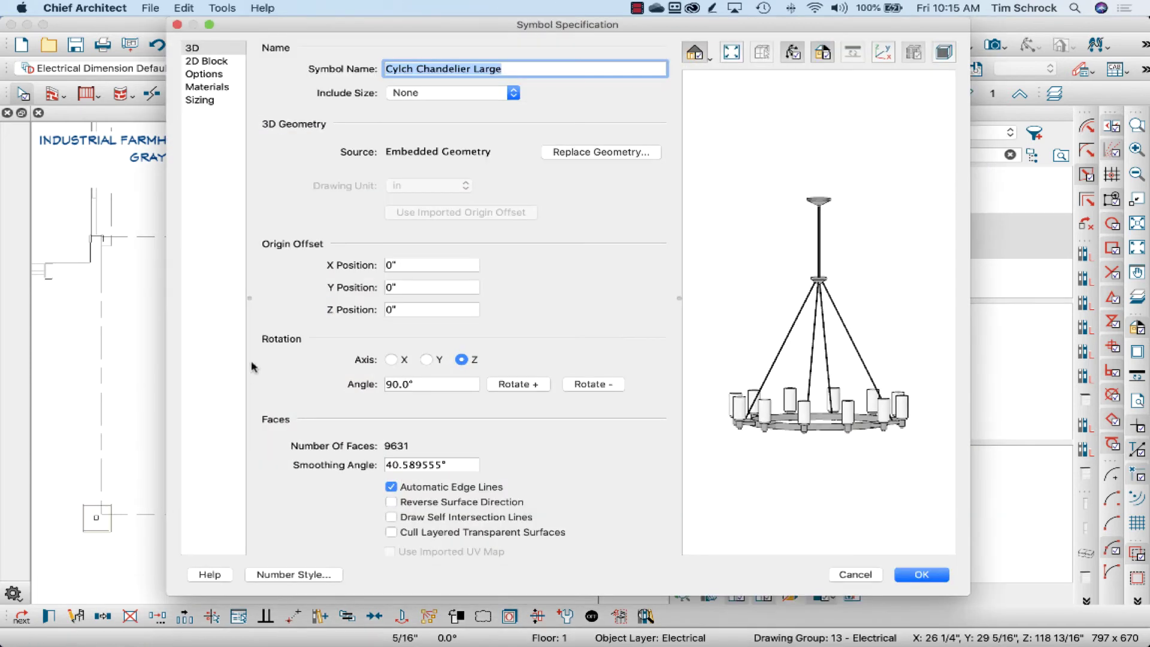
pyautogui.click(207, 61)
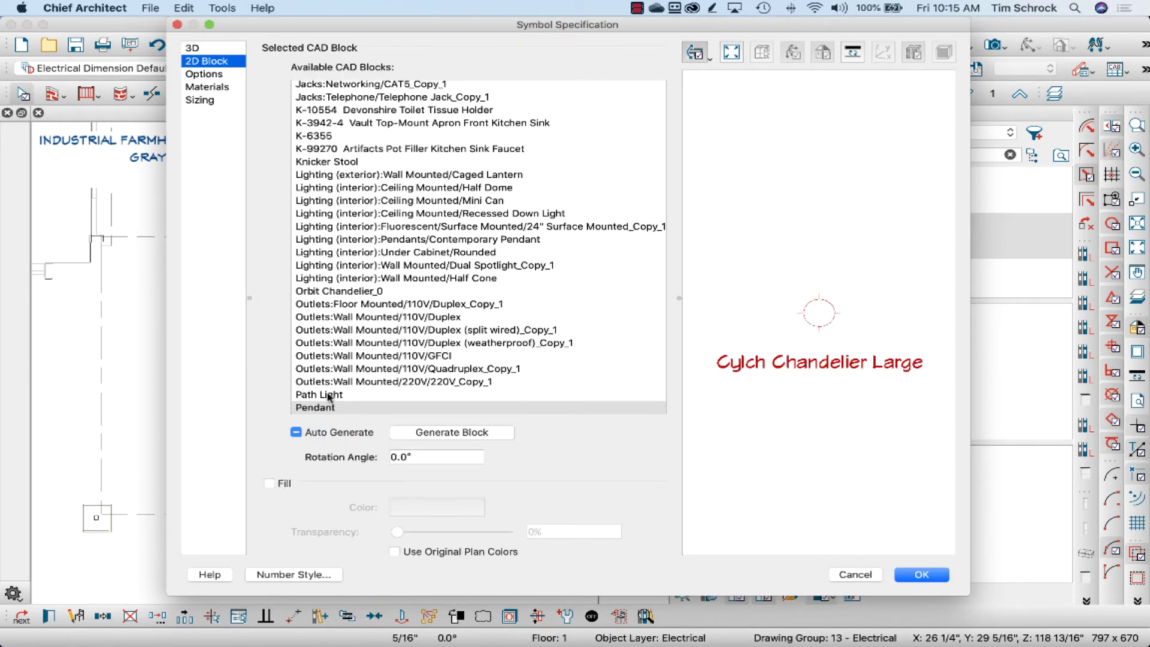
pyautogui.click(436, 434)
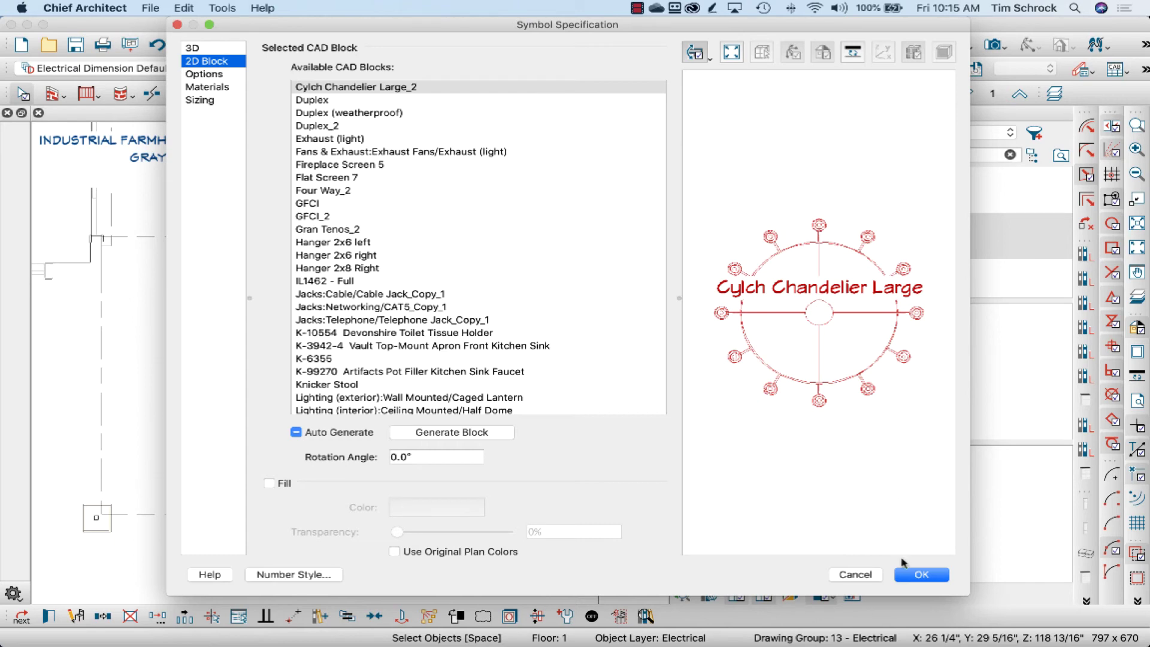
pyautogui.click(911, 576)
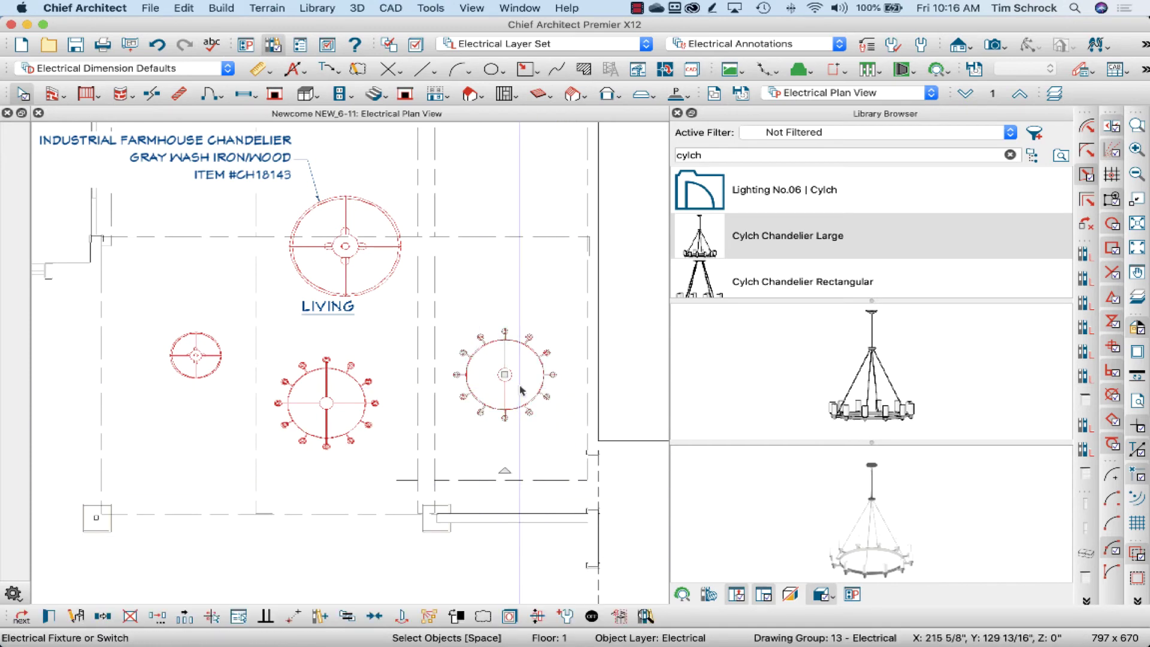
# Delete the small round chandelier, the old twelve-arm chandelier and the large chandelier above the LIVING label
pyautogui.click(339, 421)
pyautogui.keyDown('shift'); pyautogui.click(200, 364); pyautogui.keyUp('shift')
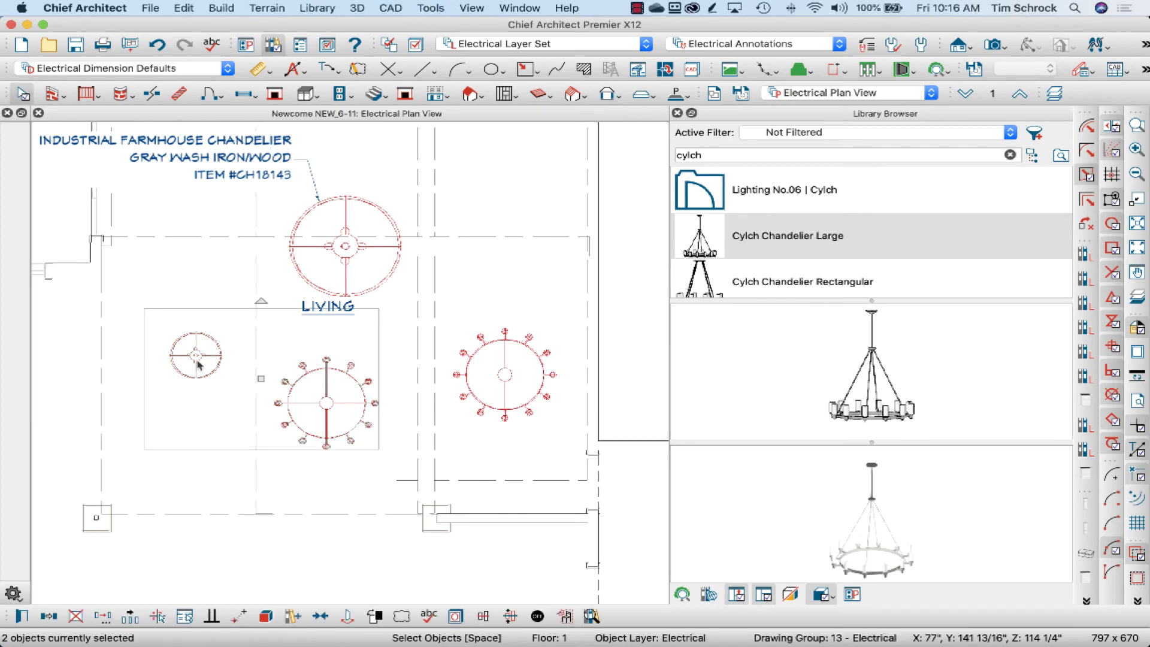
pyautogui.press('Delete')
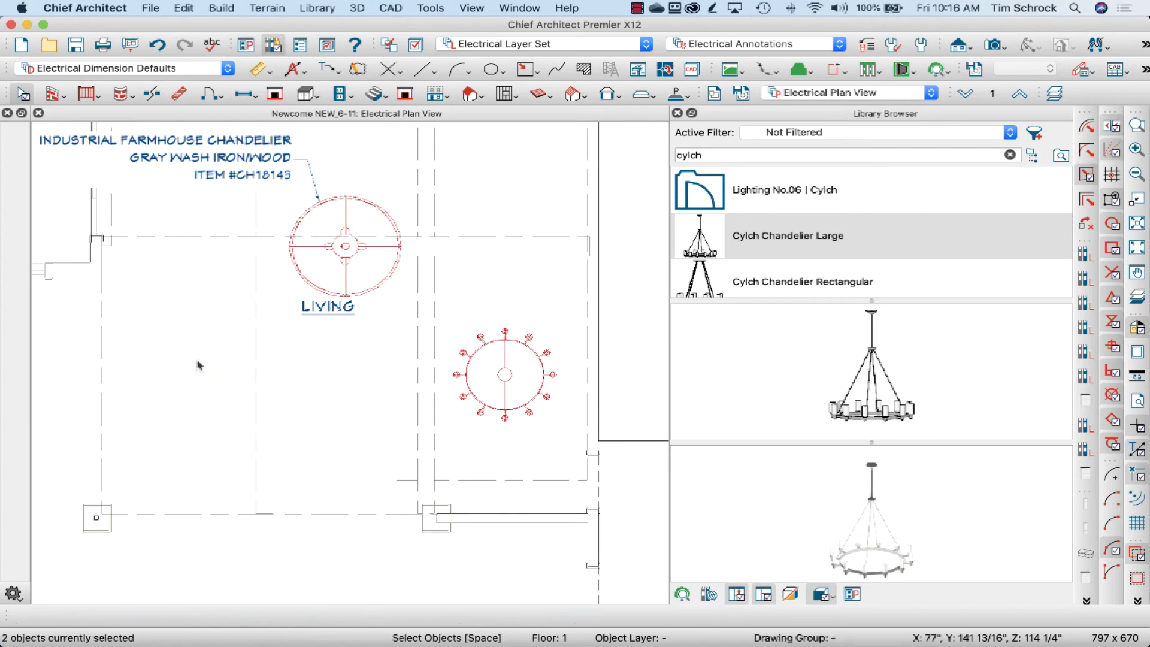
pyautogui.click(373, 289)
pyautogui.press('Delete')
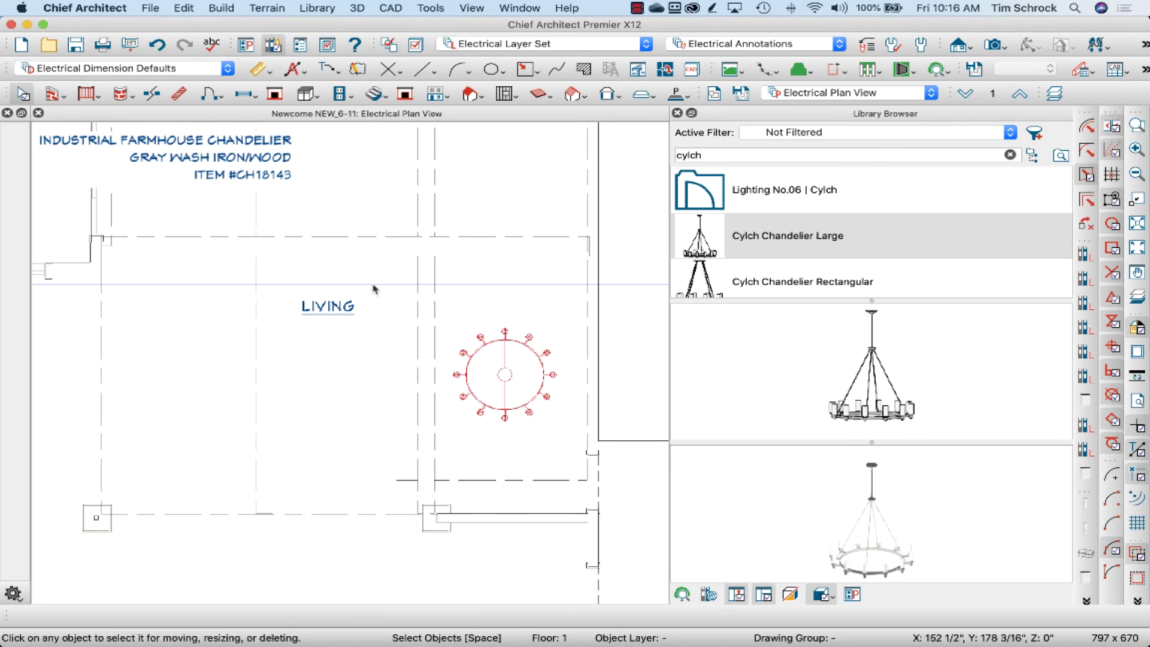
# Move the remaining chandelier above the LIVING label and attach a leader arrow from the Industrial Farmhouse Chandelier note to its ring
pyautogui.click(505, 375)
pyautogui.moveTo(505, 375); pyautogui.dragTo(345, 245)
pyautogui.click(327, 69)
pyautogui.moveTo(294, 159); pyautogui.dragTo(327, 192)
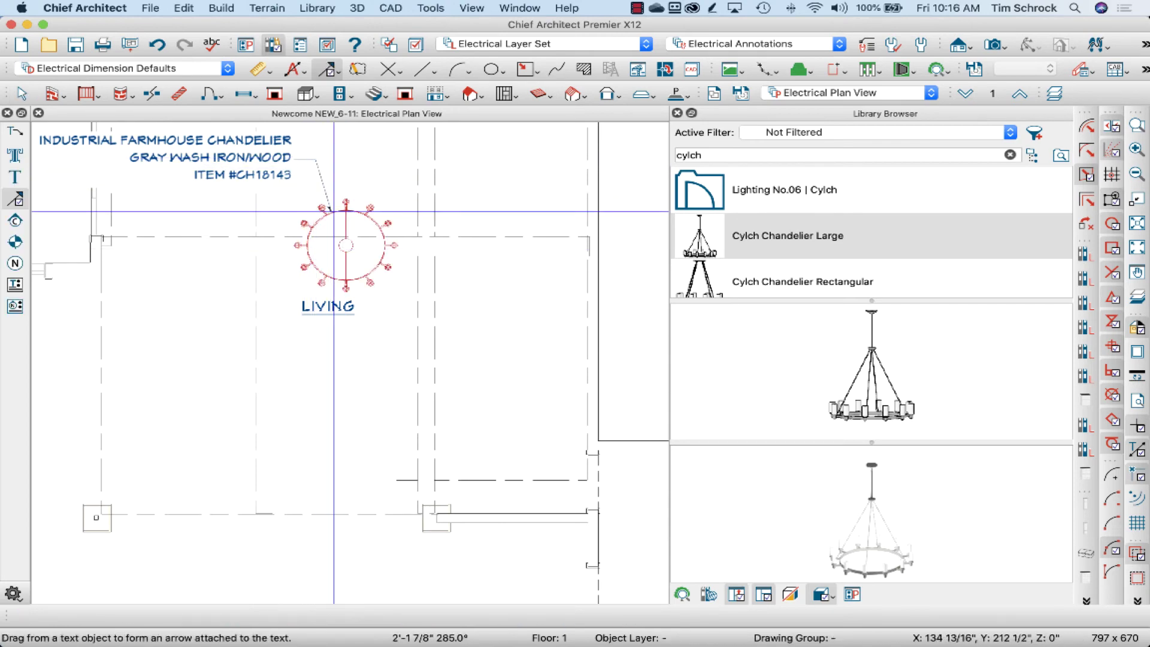
pyautogui.moveTo(333, 211); pyautogui.dragTo(330, 210)
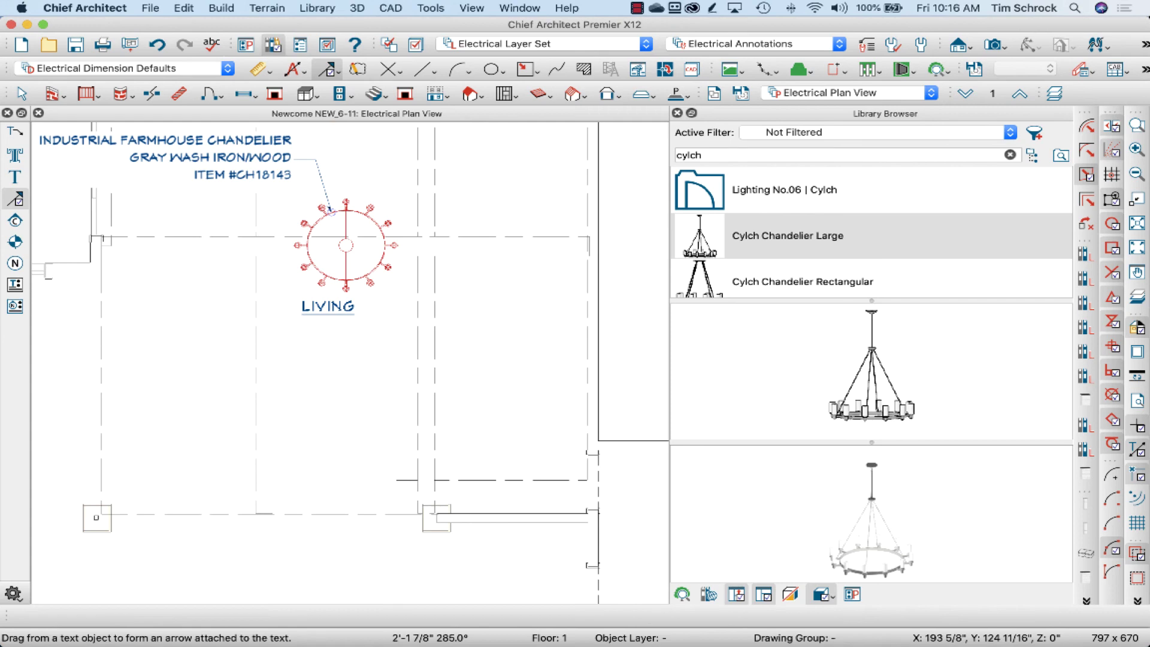
# Review the 2D block settings in the moved chandelier's symbol specification and close them without changes
pyautogui.click(370, 280)
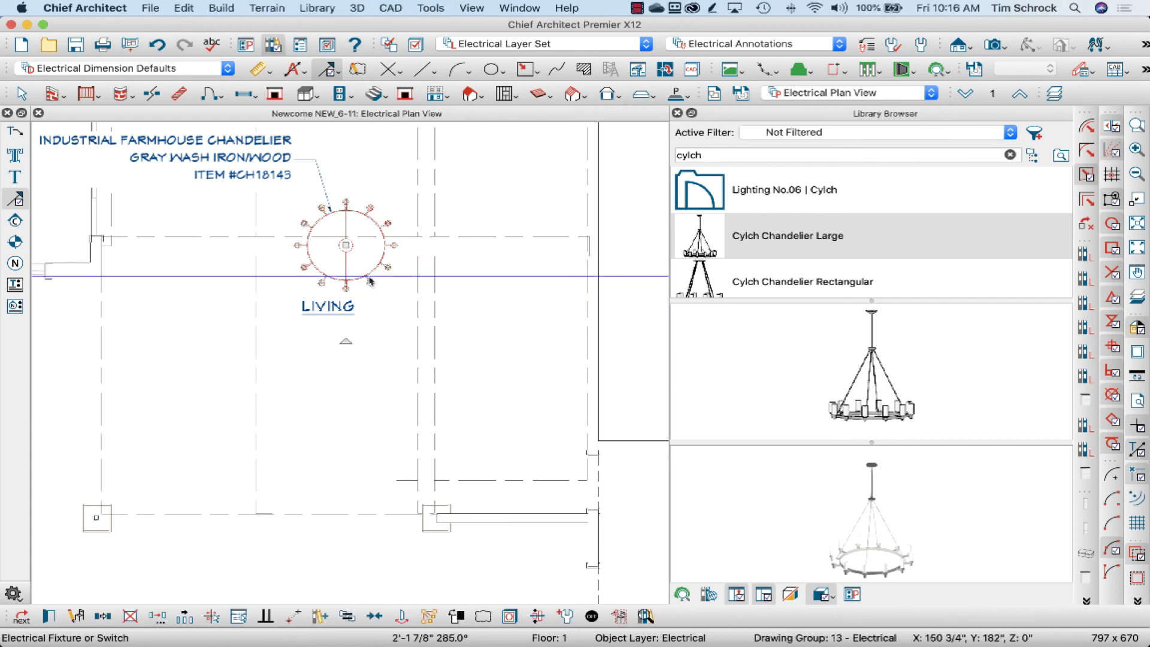
pyautogui.click(75, 617)
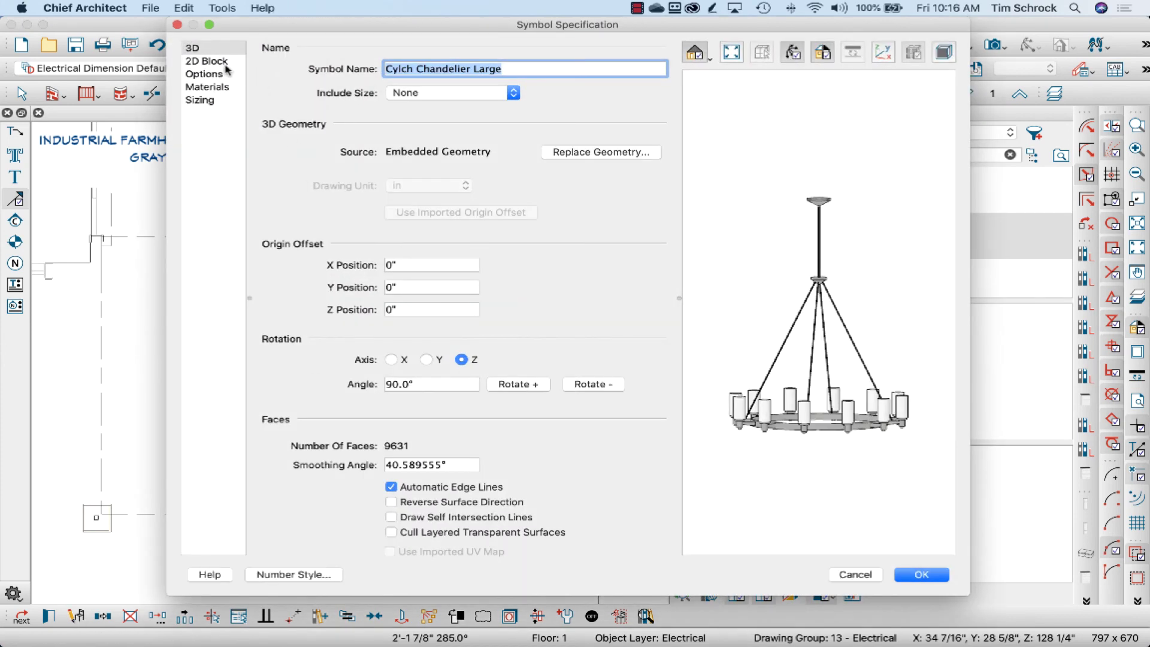
pyautogui.click(224, 64)
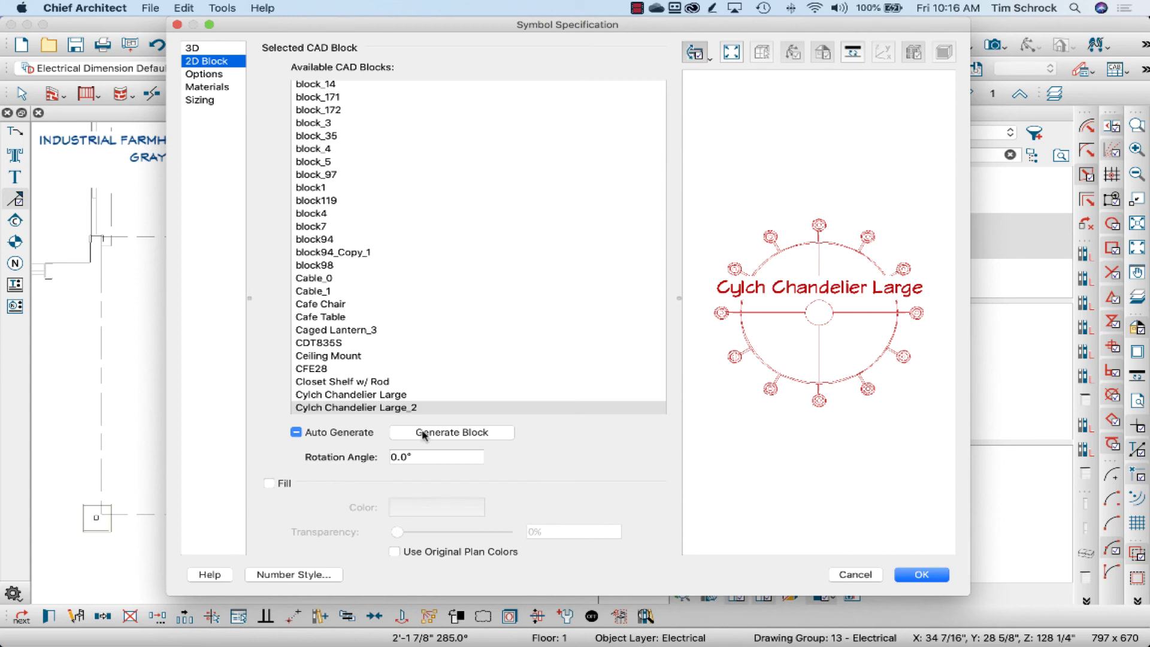
pyautogui.click(871, 576)
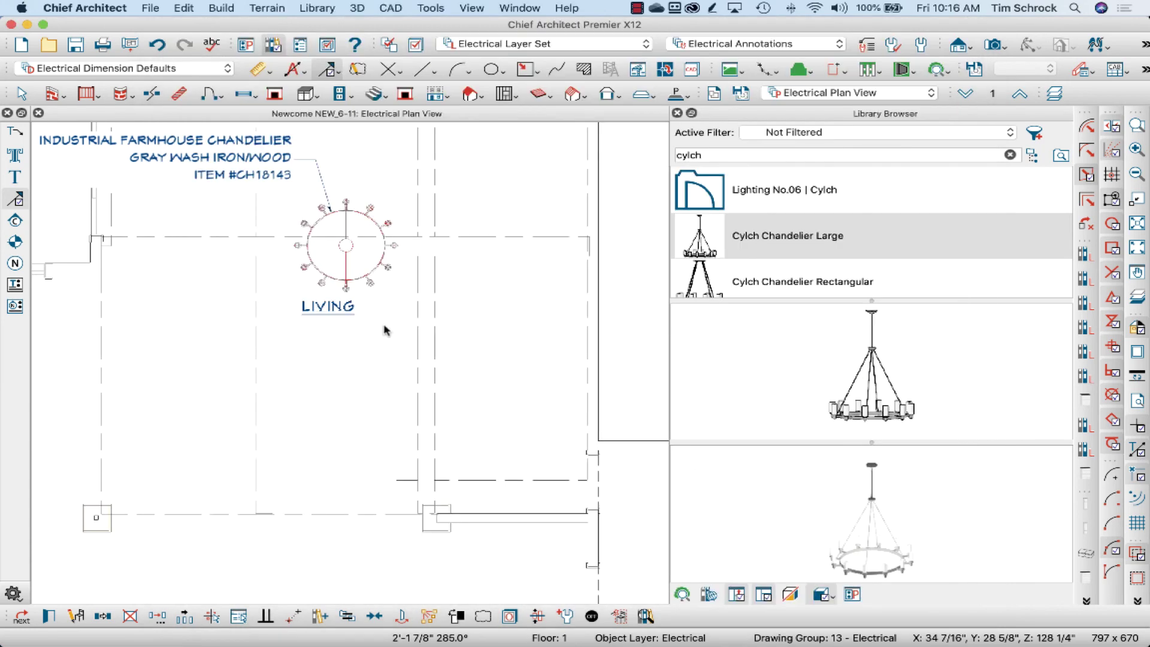